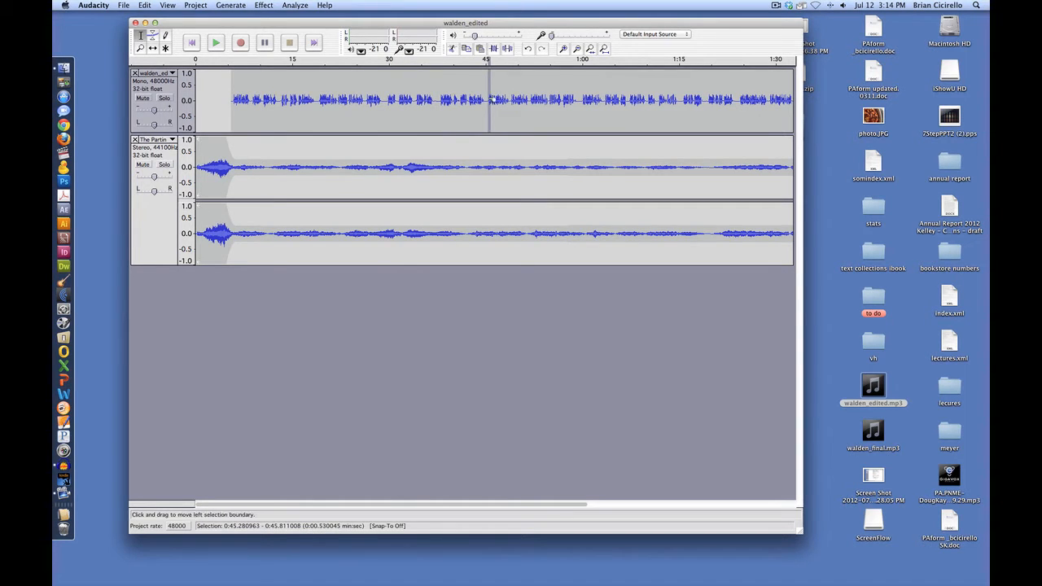
pyautogui.click(434, 98)
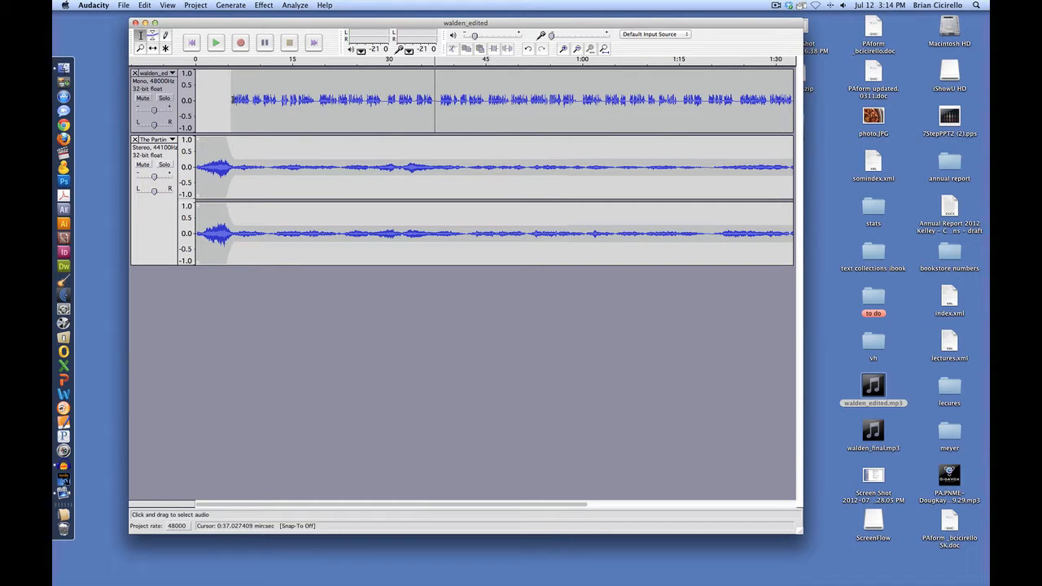
pyautogui.click(234, 99)
pyautogui.moveTo(229, 99); pyautogui.dragTo(736, 100)
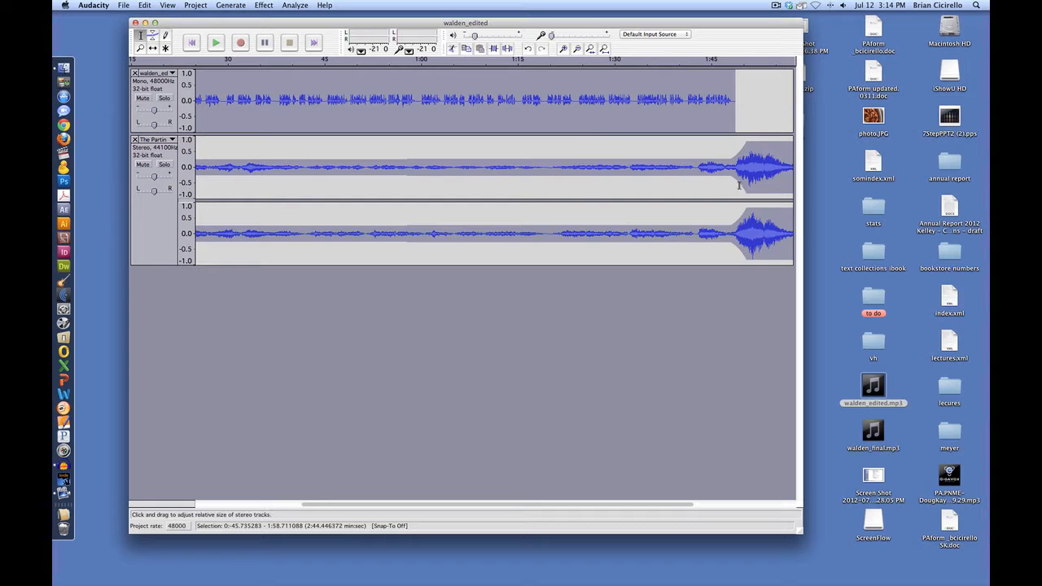
pyautogui.click(752, 103)
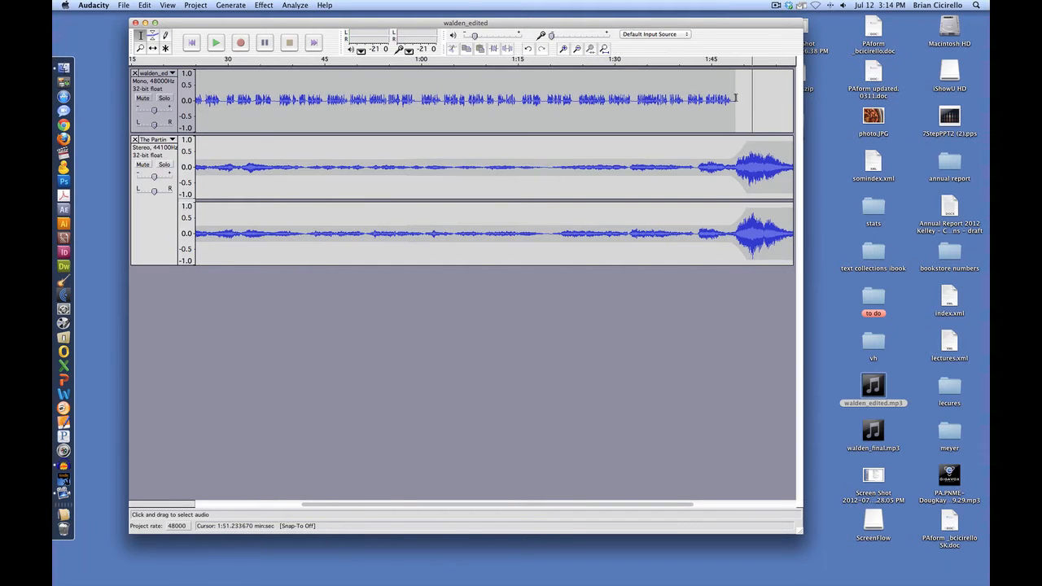
pyautogui.moveTo(736, 98); pyautogui.dragTo(230, 117)
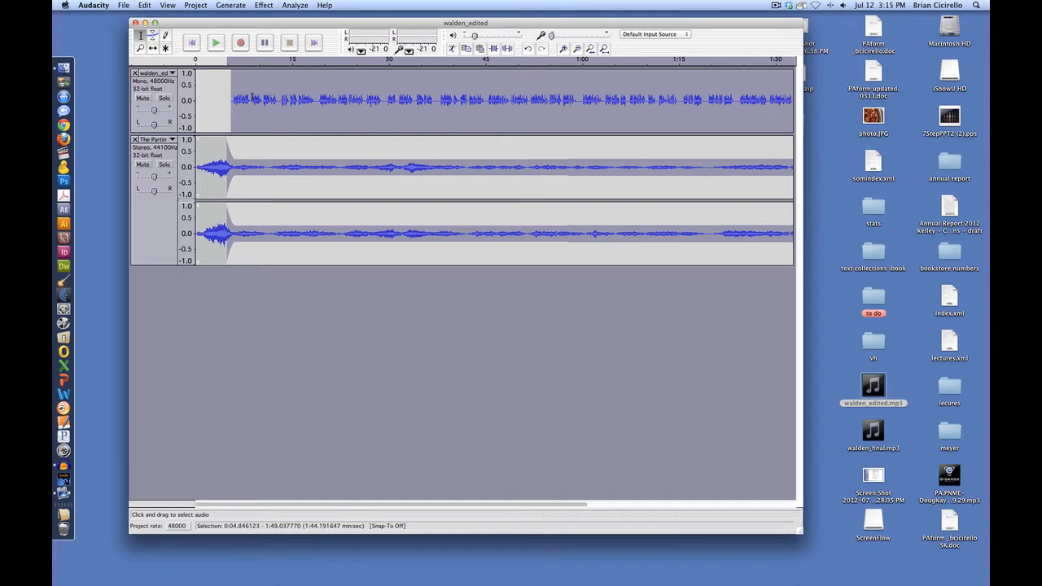
# Amplify the whole narration clip on the mono track, from about 0:04.8 to 1:48.7, to a new peak amplitude of -2 dB
pyautogui.click(227, 94)
pyautogui.moveTo(379, 81); pyautogui.dragTo(705, 110)
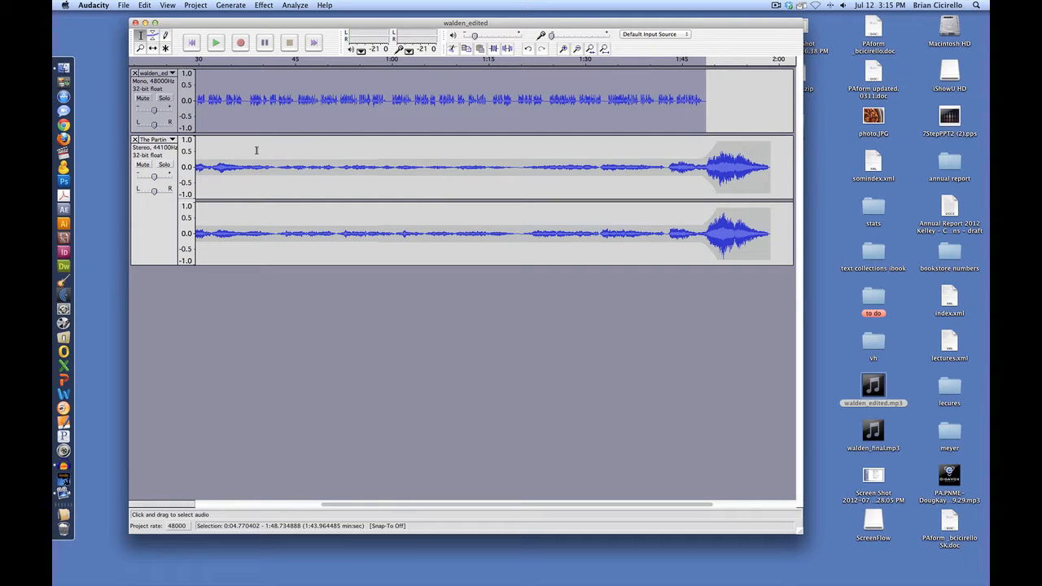
pyautogui.click(268, 7)
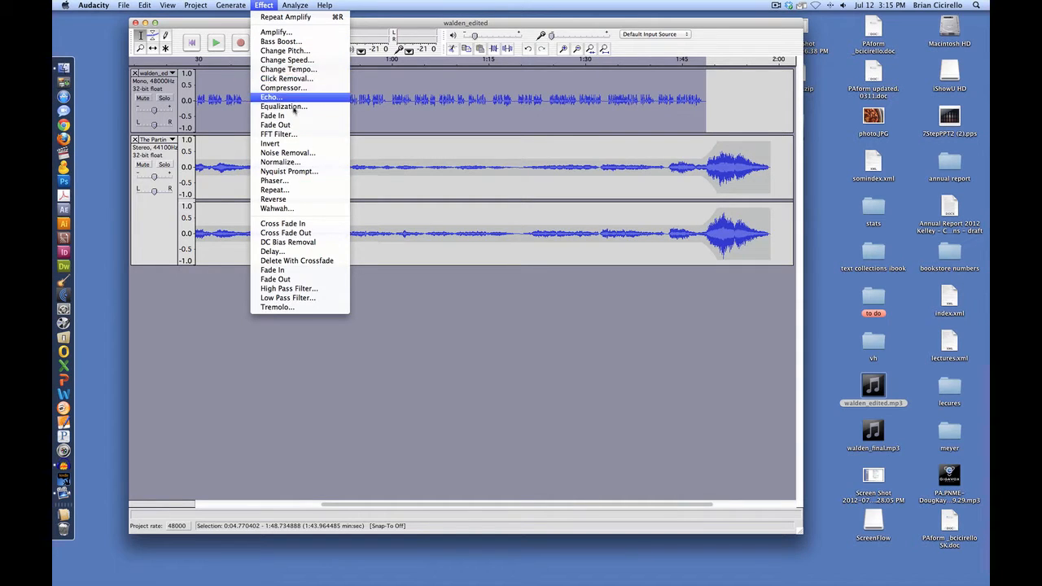
pyautogui.click(285, 33)
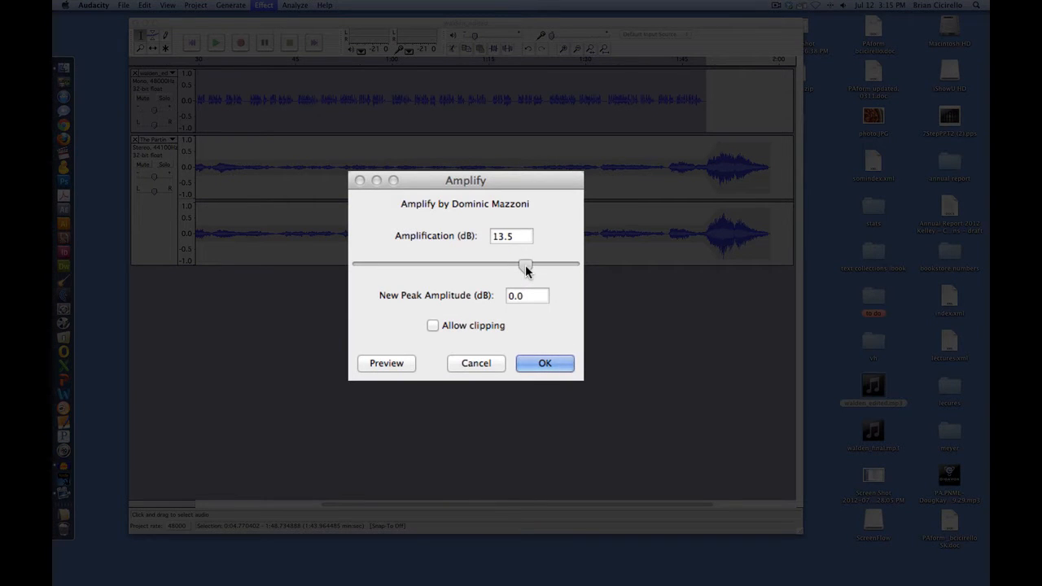
pyautogui.moveTo(525, 265); pyautogui.dragTo(521, 265)
pyautogui.moveTo(518, 265); pyautogui.dragTo(507, 296)
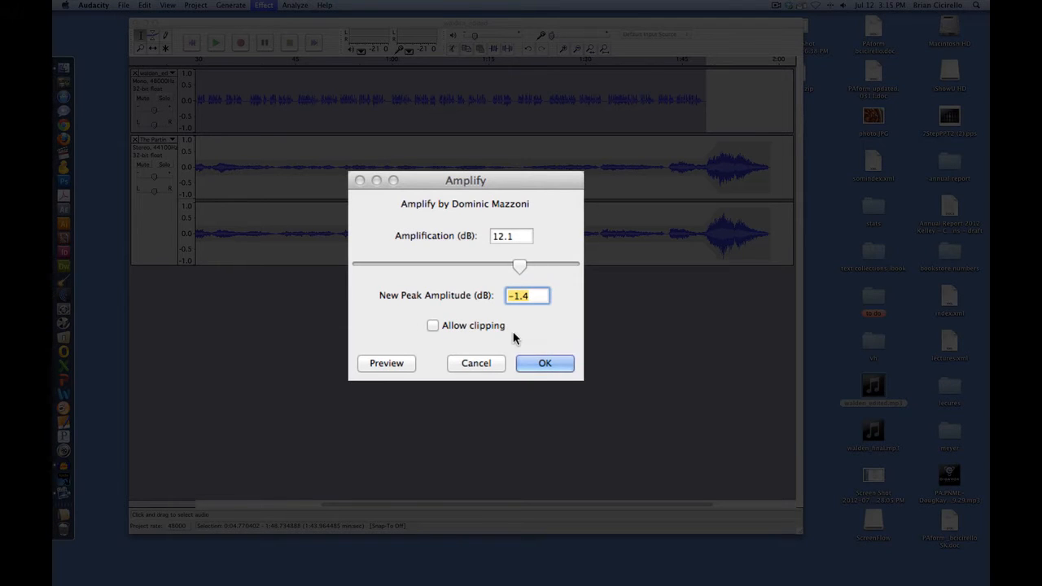
pyautogui.write('5')
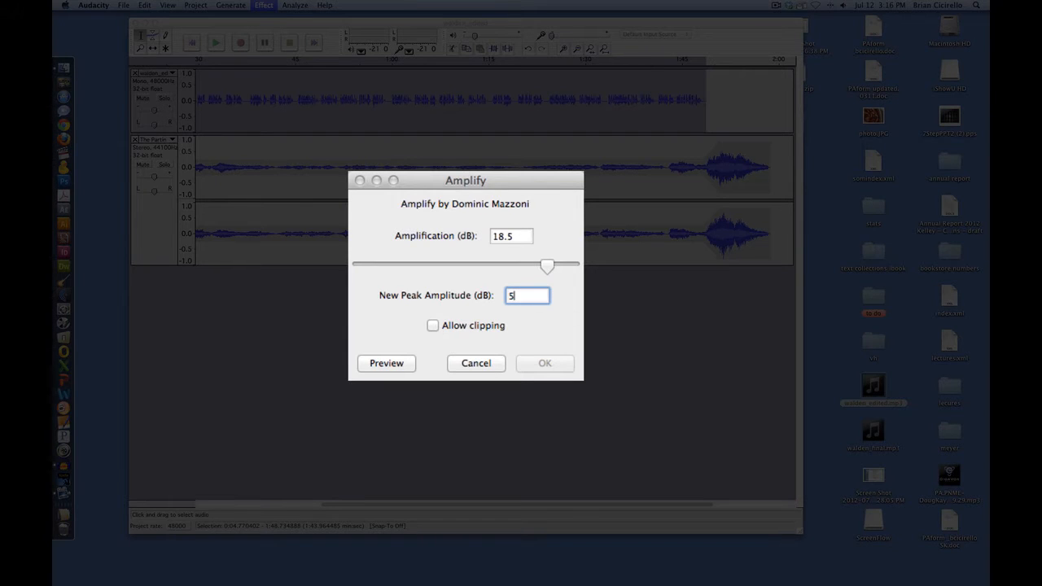
pyautogui.moveTo(528, 295); pyautogui.dragTo(489, 295)
pyautogui.write('-2')
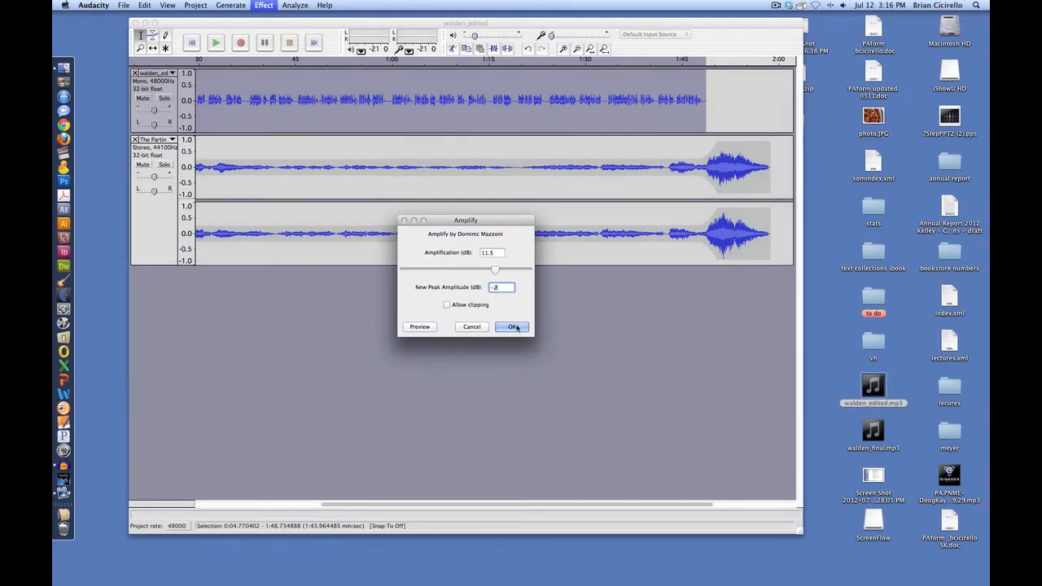
pyautogui.click(517, 333)
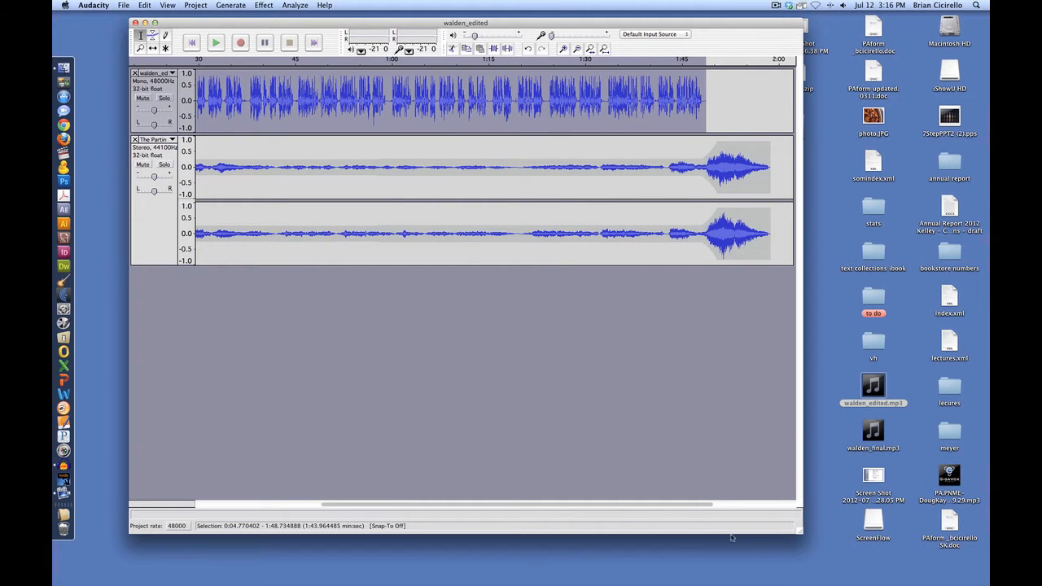
# Play a few seconds of the amplified narration from about 0:06 to check its volume, and stop playback
pyautogui.moveTo(661, 505); pyautogui.dragTo(530, 500)
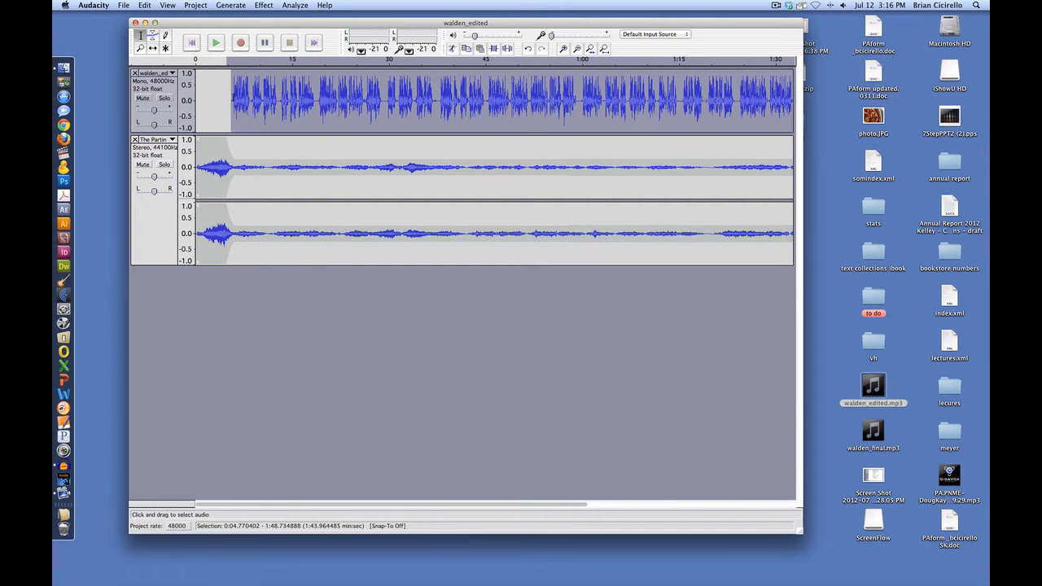
pyautogui.click(233, 99)
pyautogui.press('space')
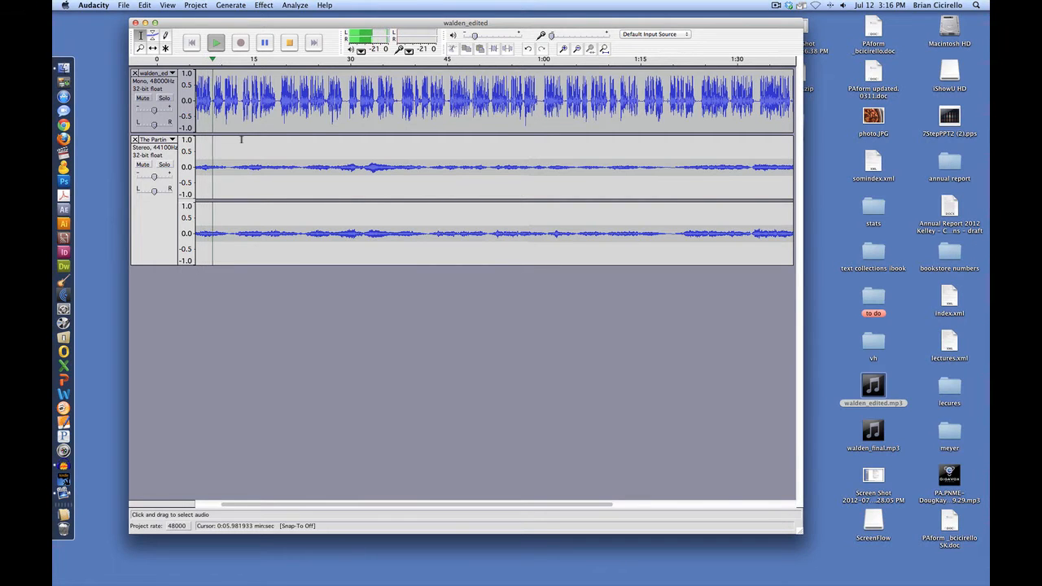
pyautogui.press('space')
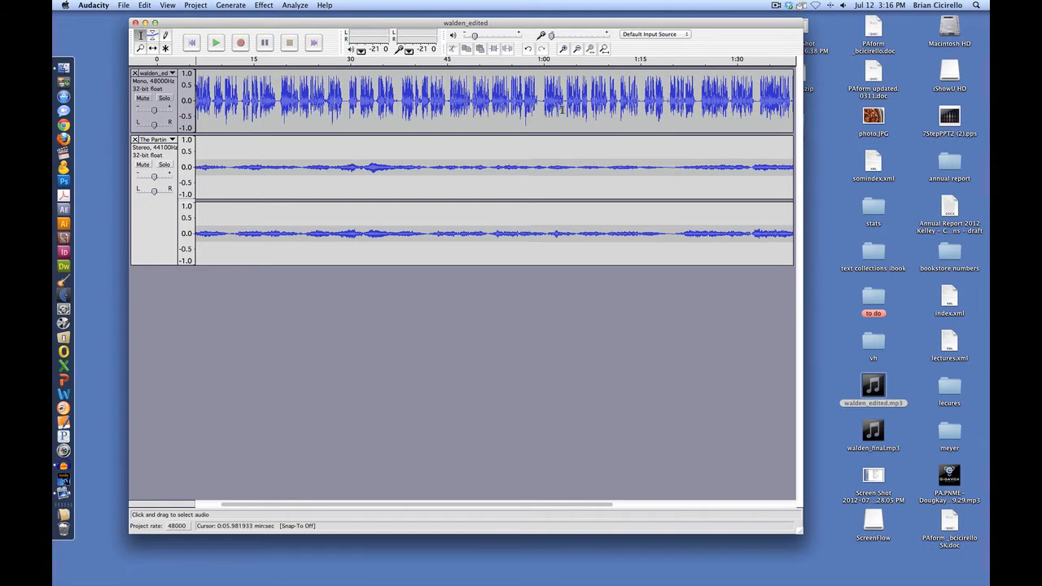
pyautogui.moveTo(757, 94); pyautogui.dragTo(798, 96)
pyautogui.moveTo(871, 103); pyautogui.dragTo(871, 103)
pyautogui.click(666, 104)
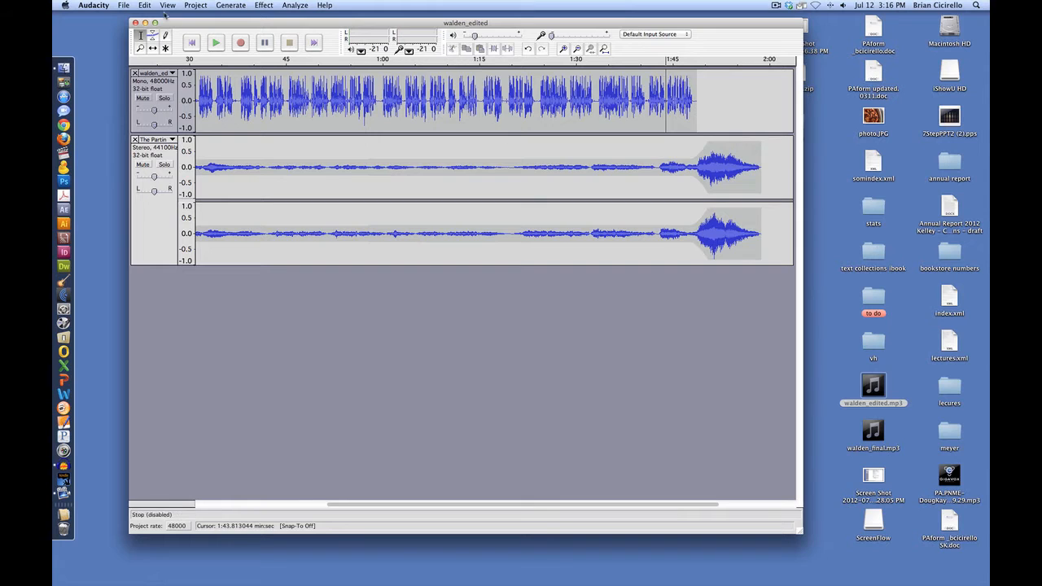
# Export the mixed tracks as an MP3 file named done.mp3 on the Desktop
pyautogui.click(123, 5)
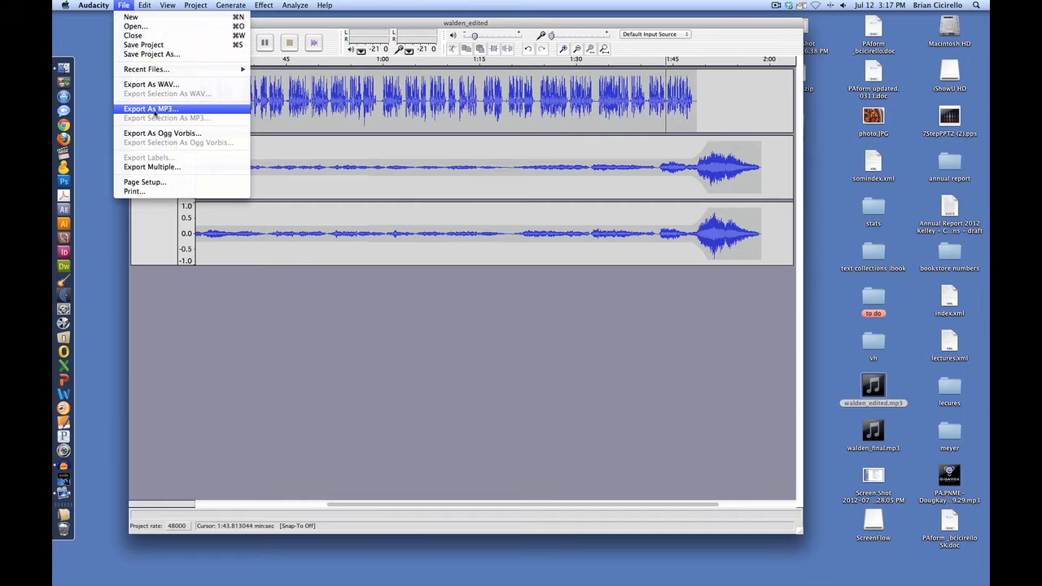
pyautogui.click(151, 109)
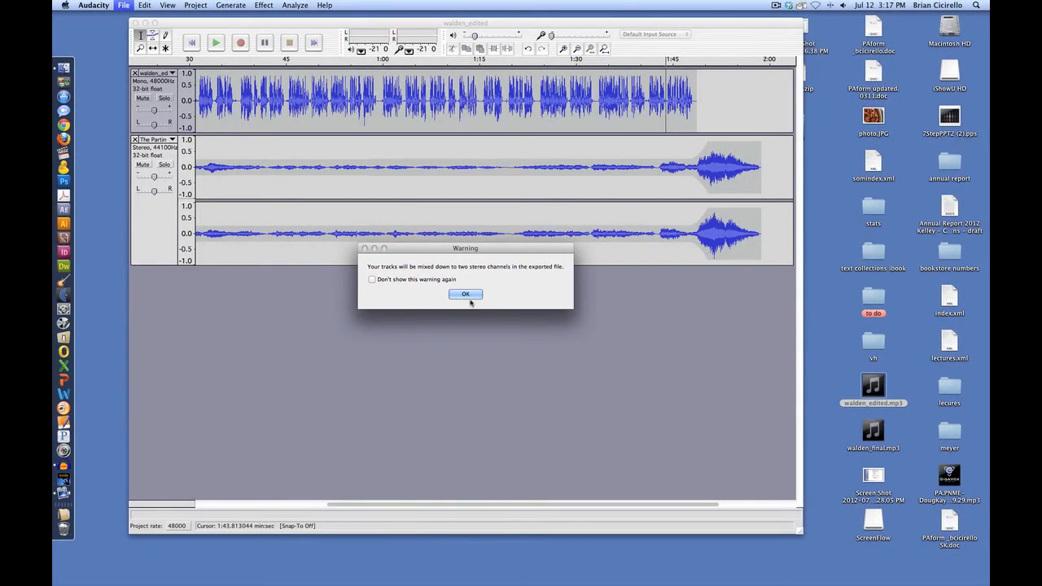
pyautogui.click(466, 295)
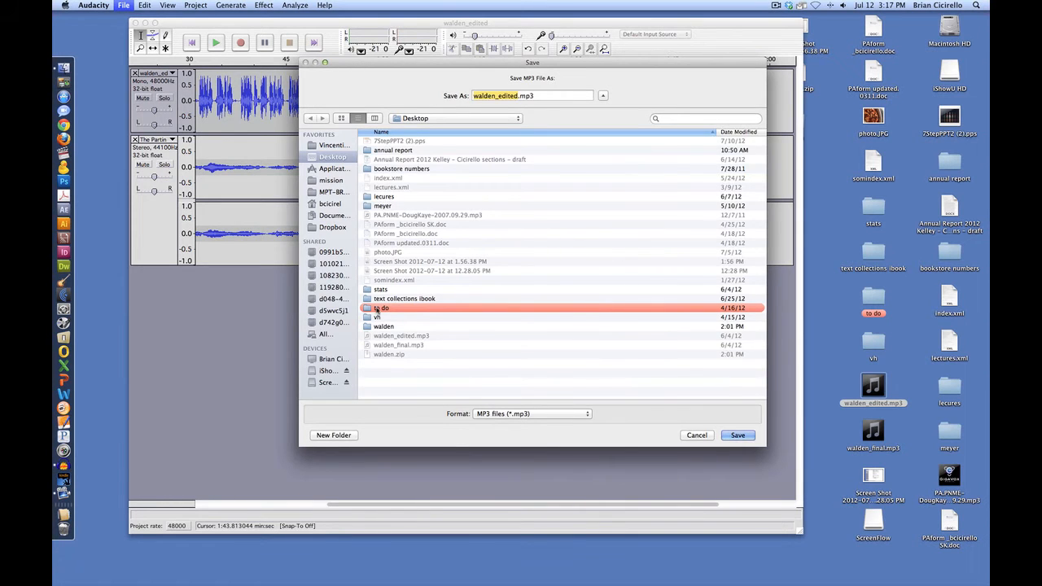
pyautogui.click(518, 96)
pyautogui.moveTo(518, 96); pyautogui.dragTo(474, 96)
pyautogui.write('done')
pyautogui.click(737, 435)
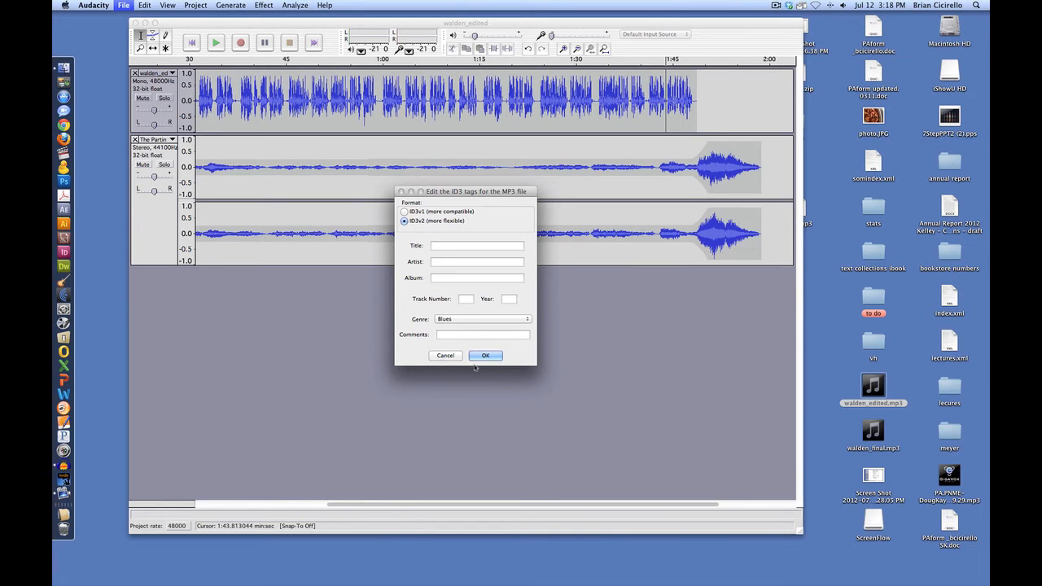
# Accept the ID3v2 tags with blank text fields and the Blues genre, and move the project window to uncover the desktop files
pyautogui.click(482, 320)
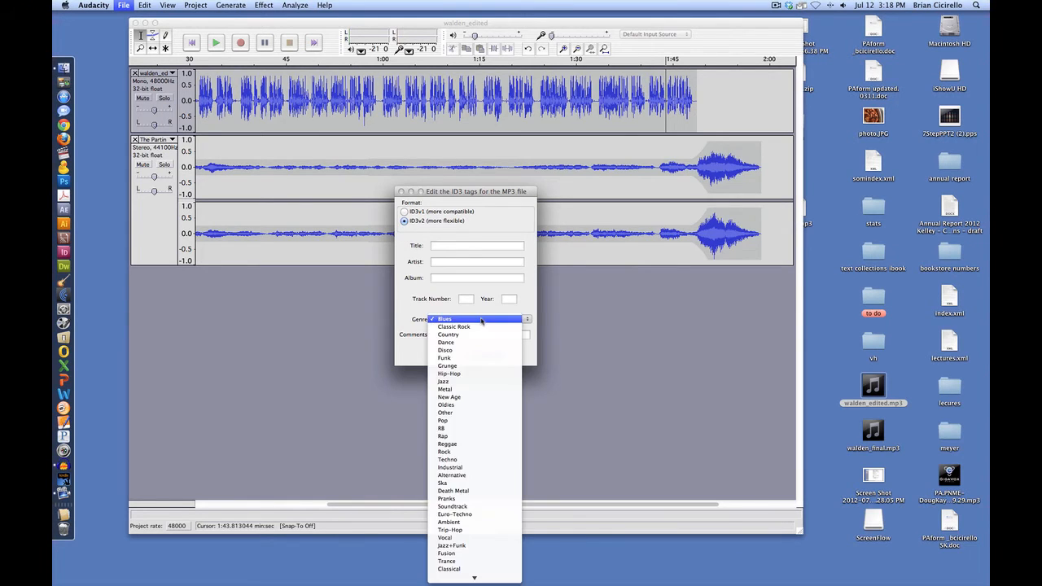
pyautogui.click(521, 315)
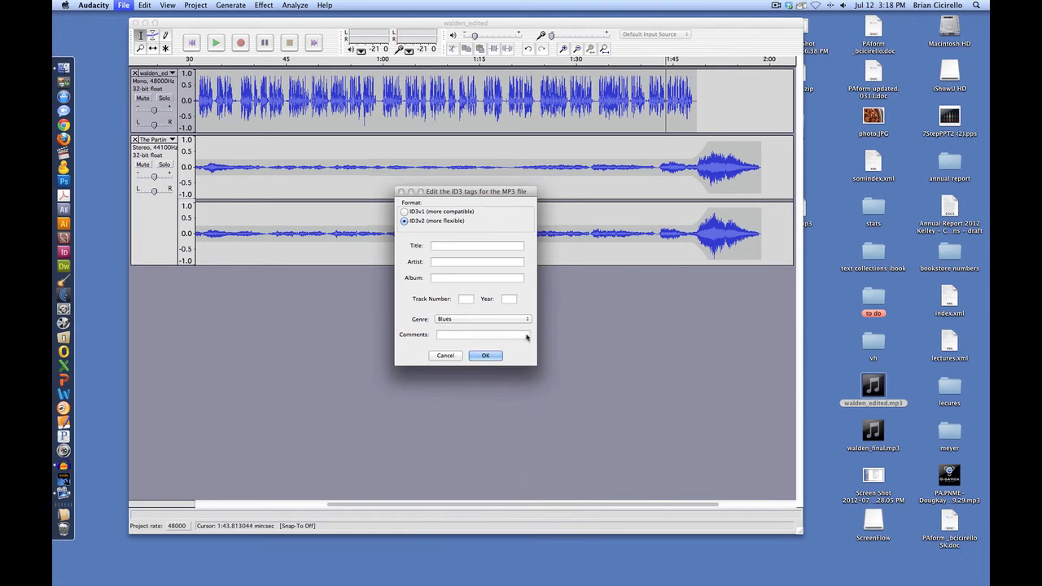
pyautogui.click(463, 248)
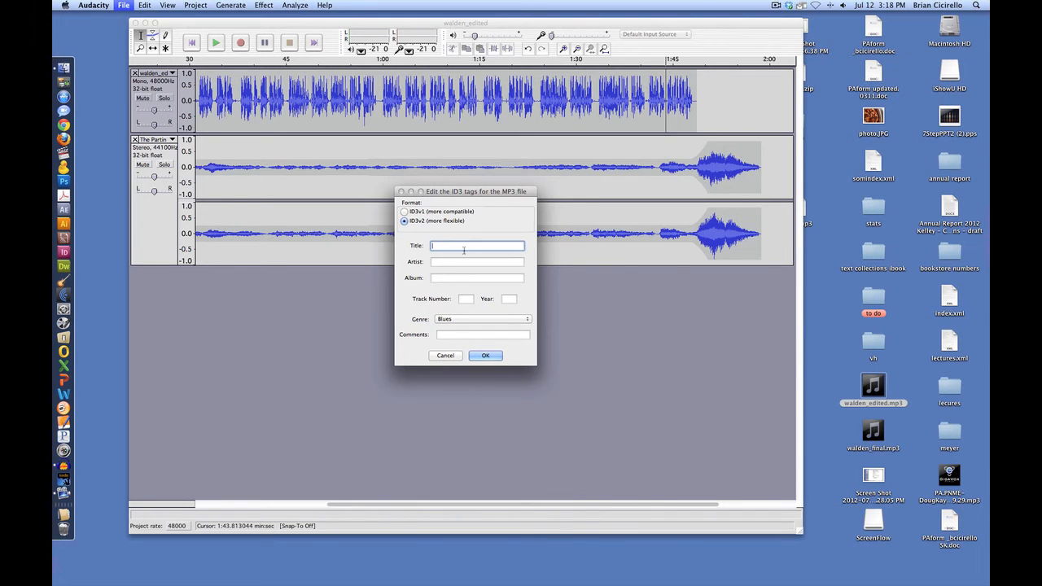
pyautogui.click(485, 356)
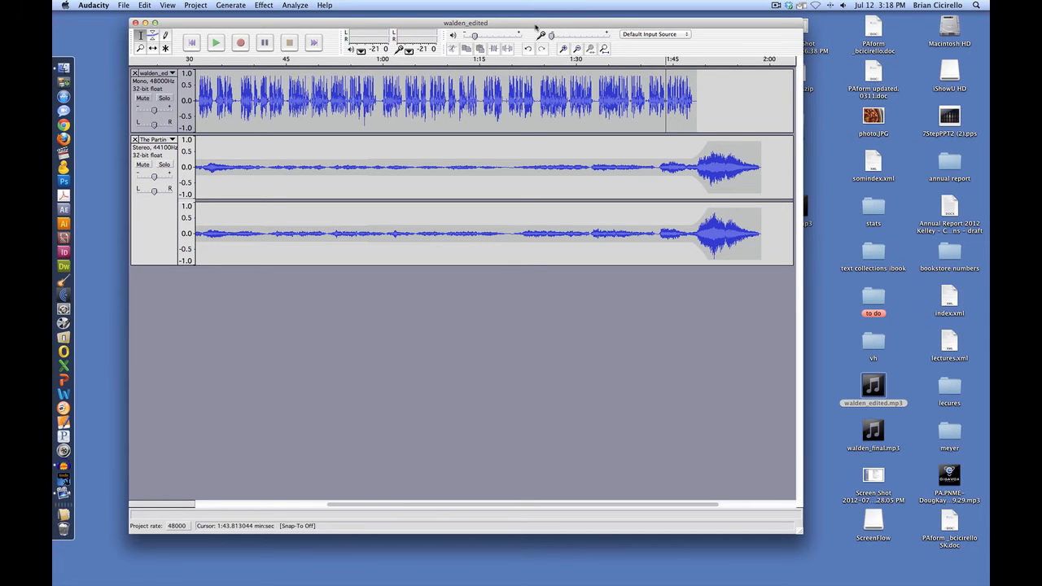
pyautogui.moveTo(538, 28); pyautogui.dragTo(514, 29)
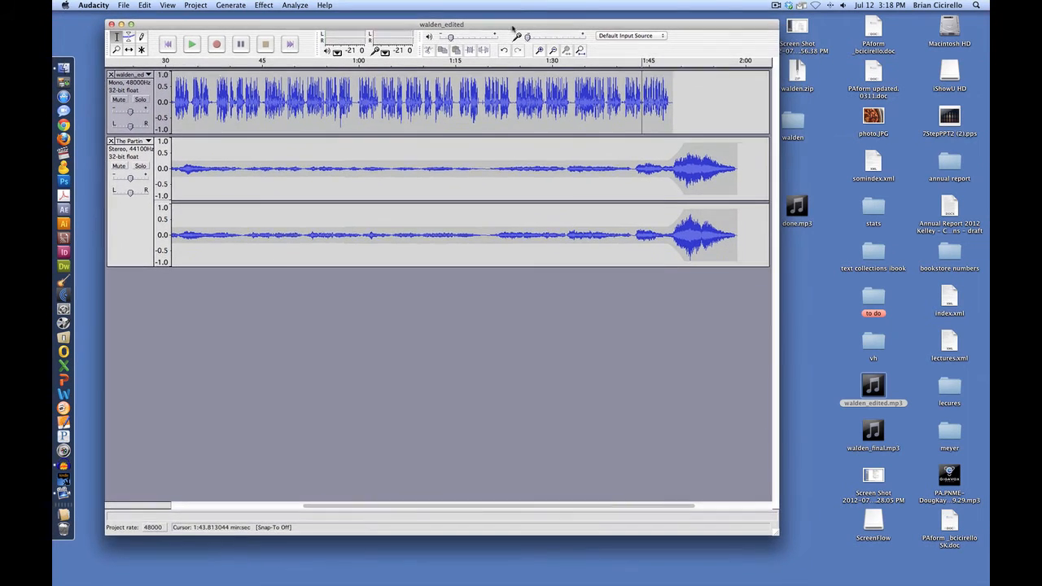
# Save the project under the name walden_edited.aup in the audio folder
pyautogui.click(124, 5)
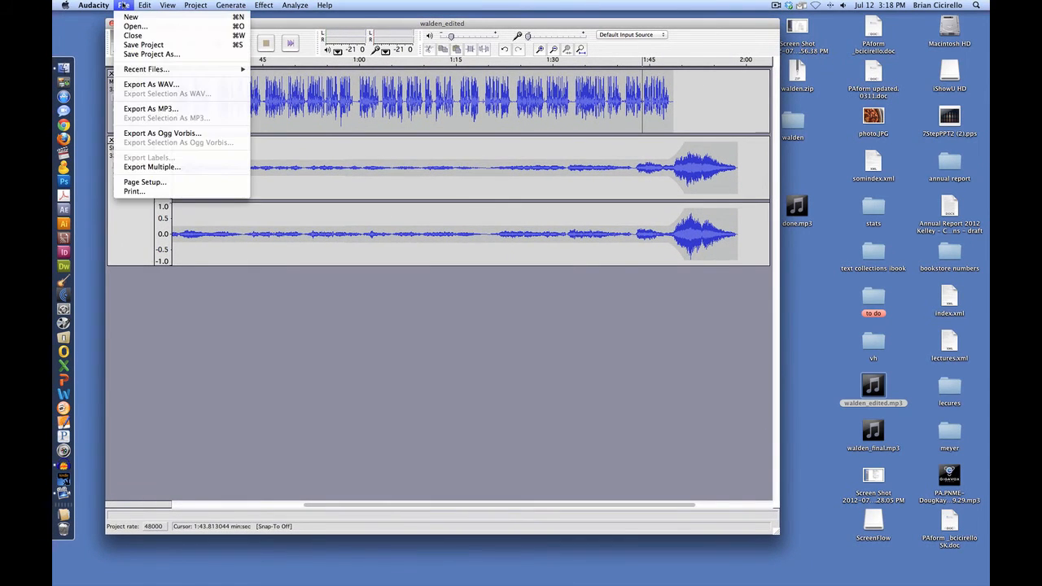
pyautogui.click(142, 55)
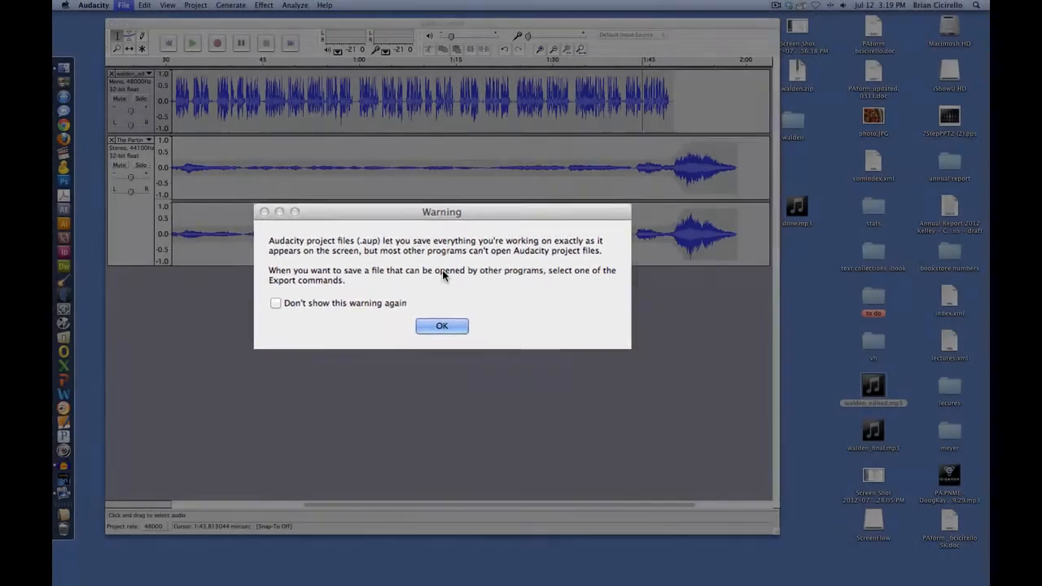
pyautogui.click(442, 325)
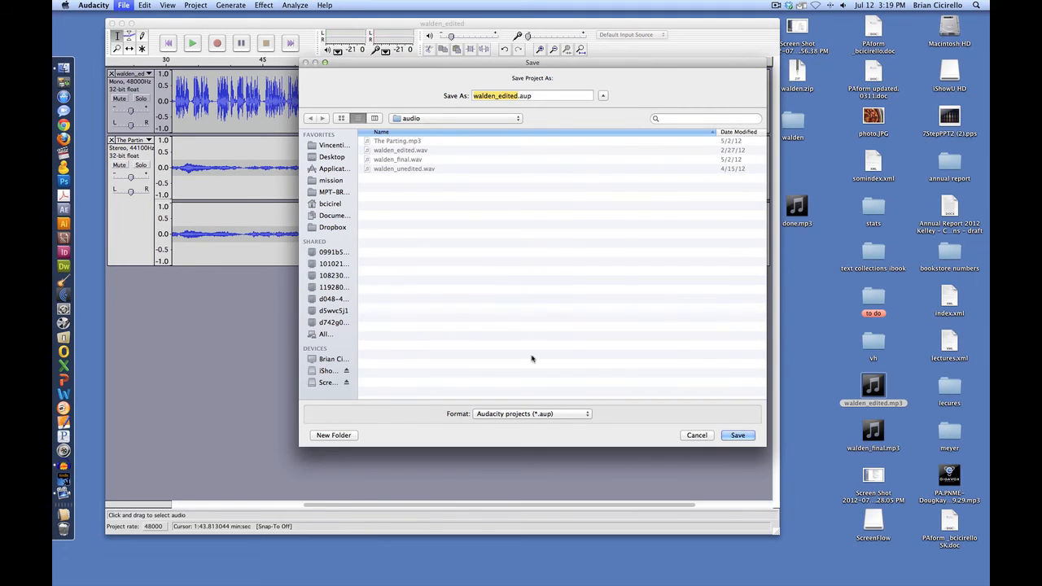
pyautogui.click(737, 435)
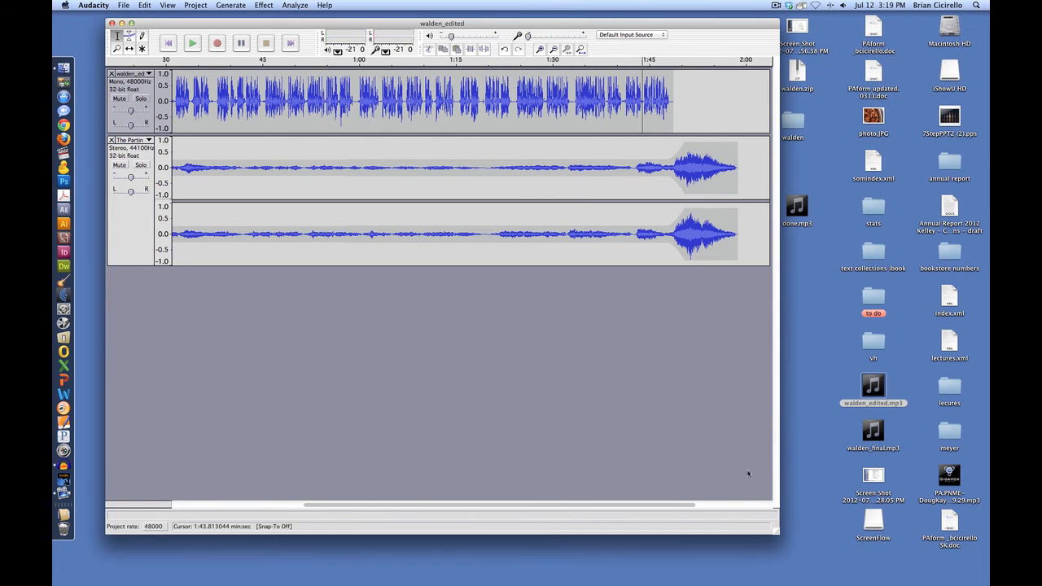
# Switch to Finder, open the audio folder inside the desktop walden folder's assets, and select walden_edited.aup
pyautogui.doubleClick(795, 122)
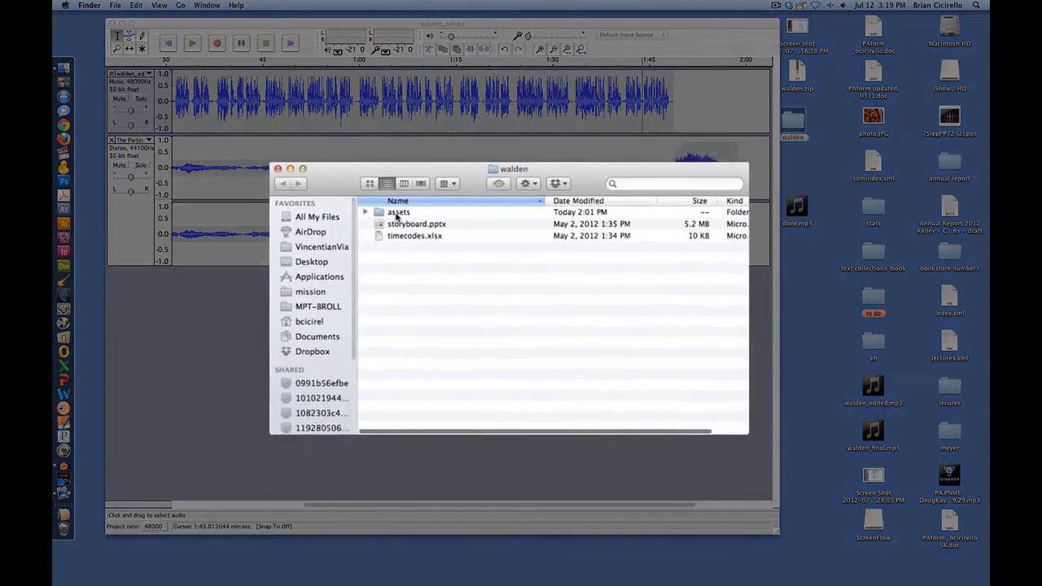
pyautogui.doubleClick(396, 213)
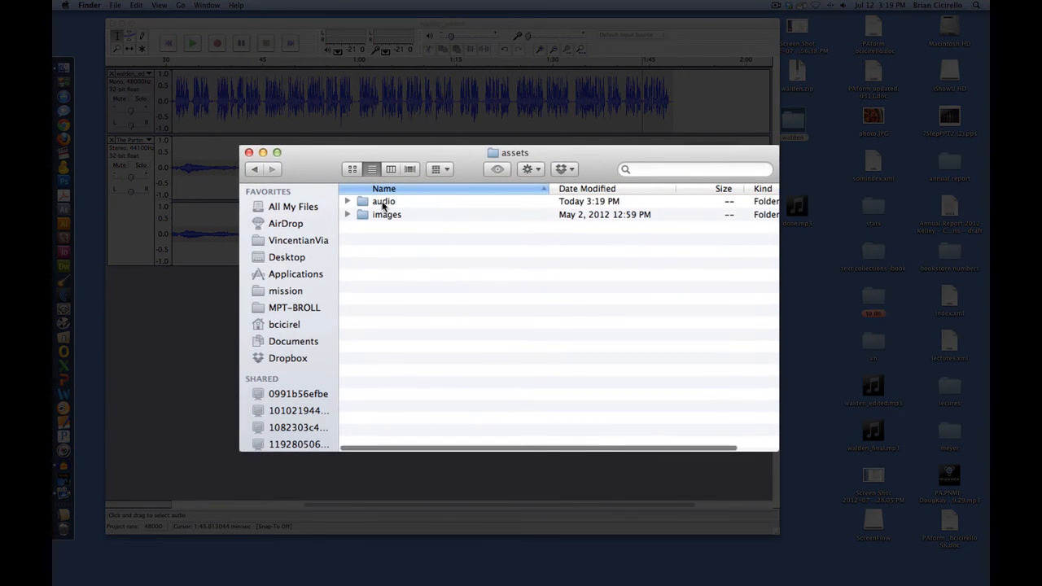
pyautogui.doubleClick(381, 204)
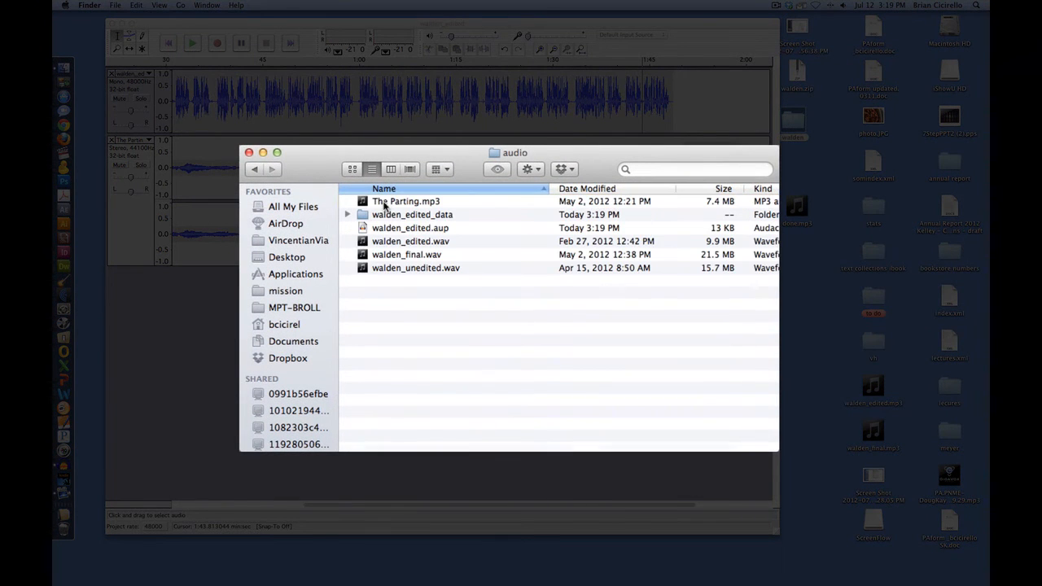
pyautogui.click(421, 229)
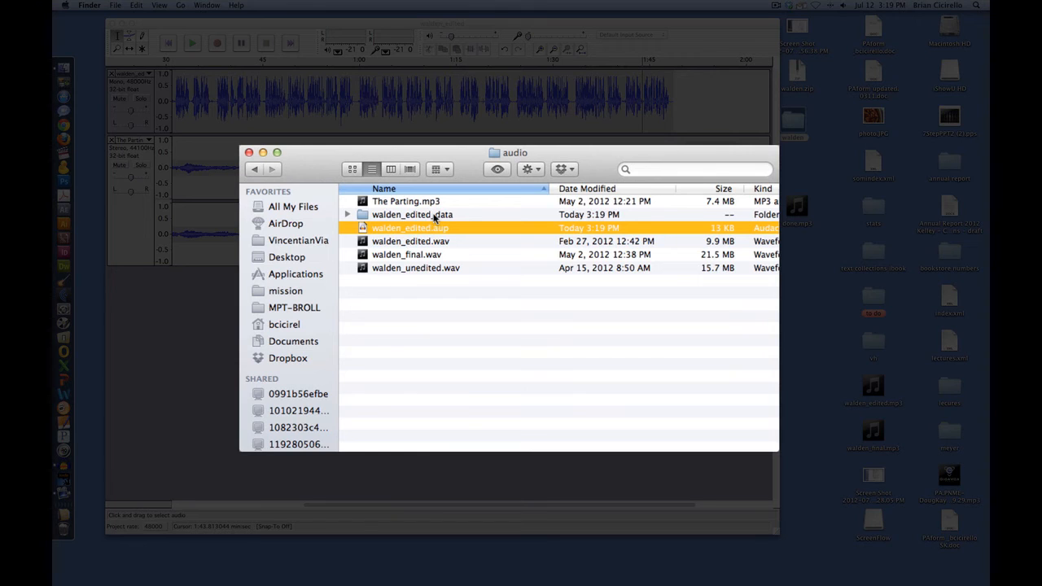
# Browse the .auf files inside the walden_edited_data folder and return to the audio folder
pyautogui.click(434, 216)
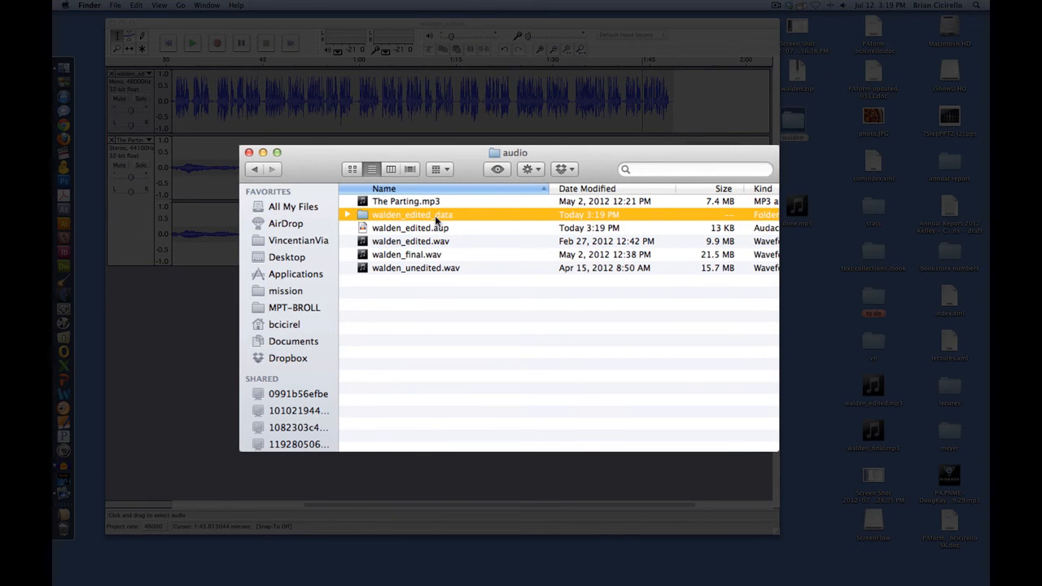
pyautogui.doubleClick(435, 215)
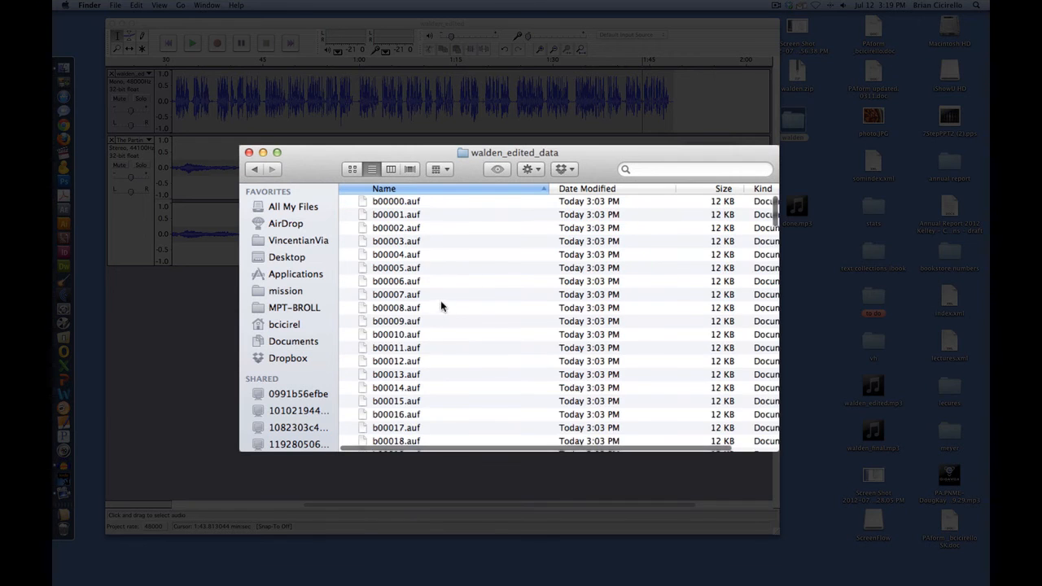
pyautogui.scroll(-15, 440, 301)
pyautogui.click(255, 169)
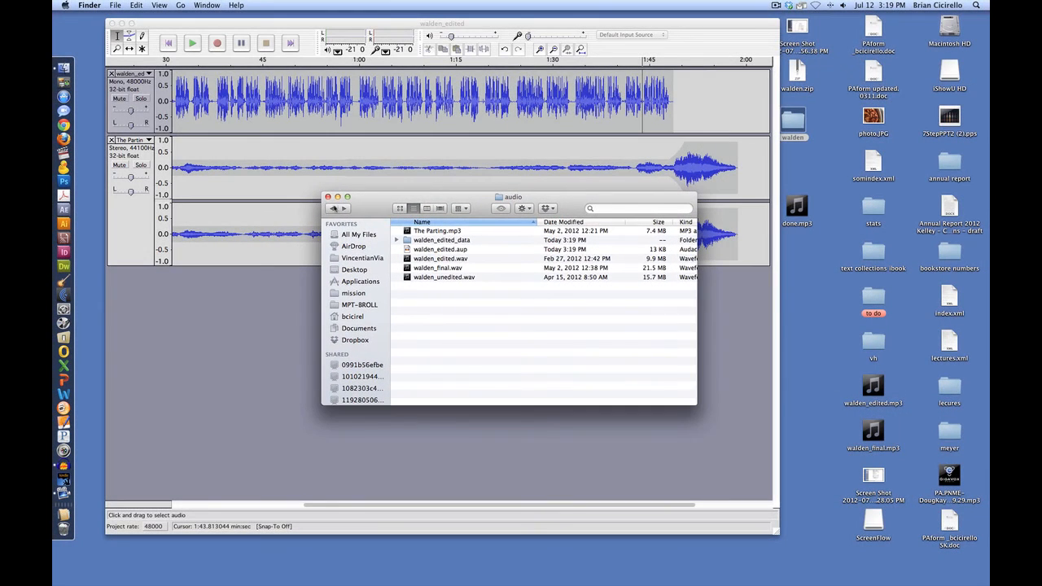
# Close the Finder window of the audio folder and the walden_edited project window
pyautogui.click(328, 197)
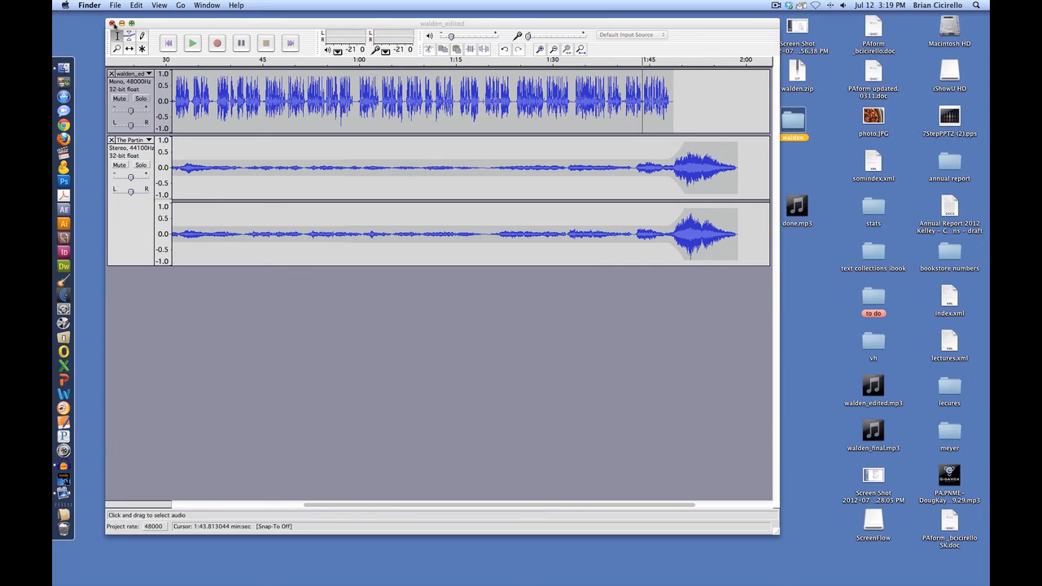
pyautogui.click(112, 23)
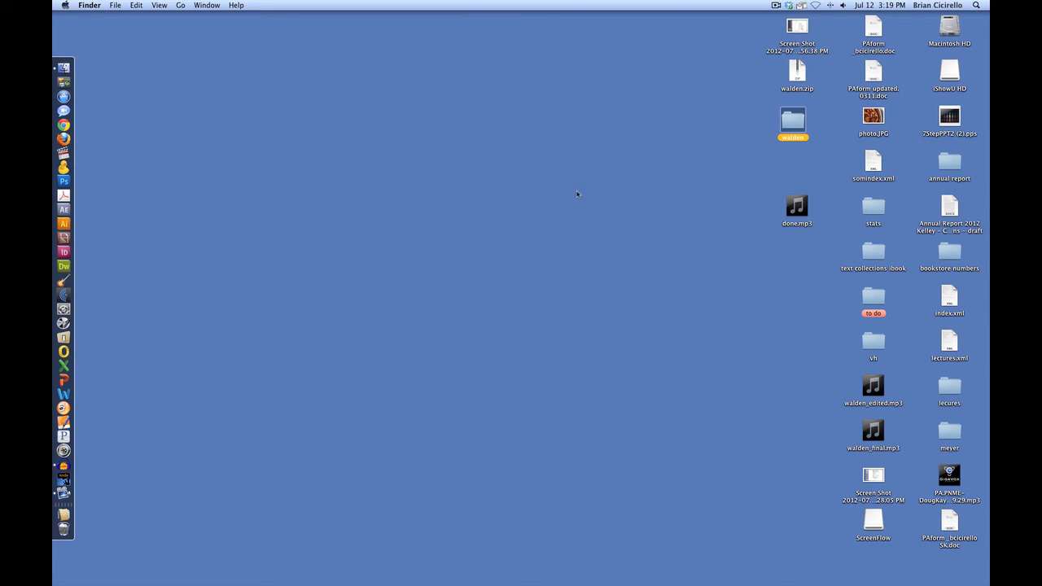
# Open the exported done.mp3 from the desktop in Audacity and play the opening of the mix, stopping playback after a short listen
pyautogui.rightClick(798, 208)
pyautogui.moveTo(811, 223)
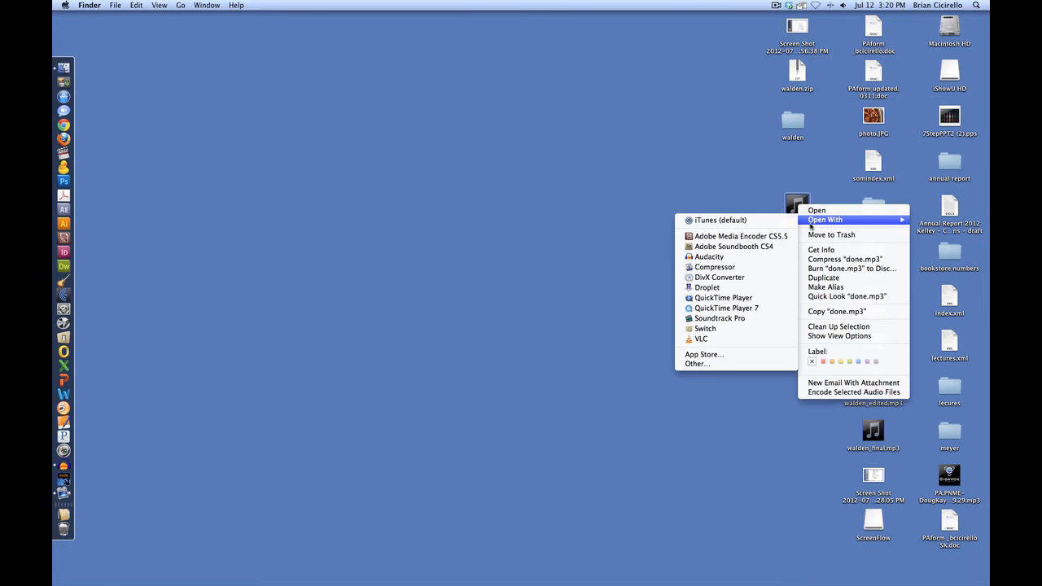
pyautogui.click(709, 257)
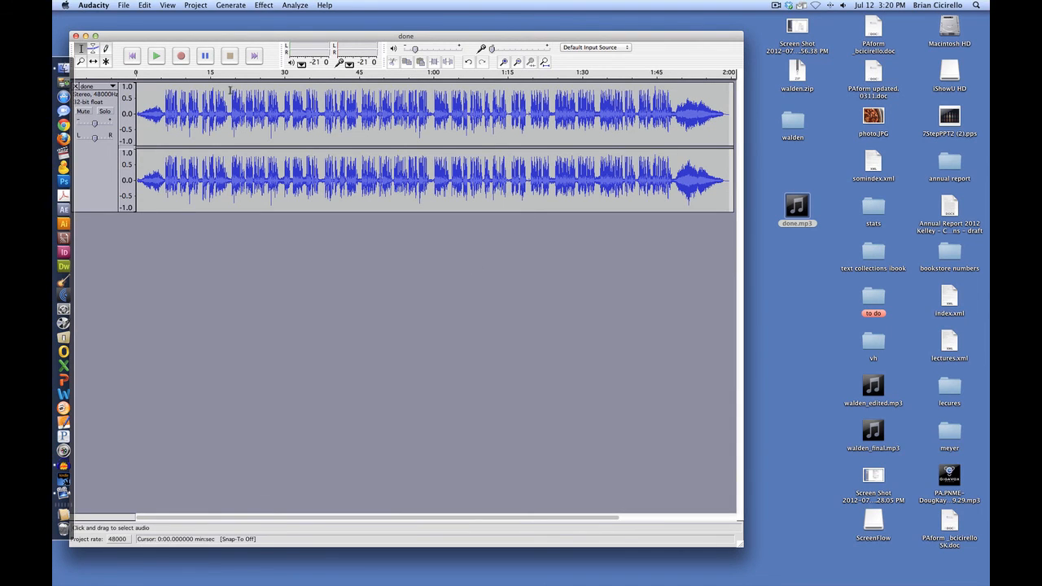
pyautogui.press('space')
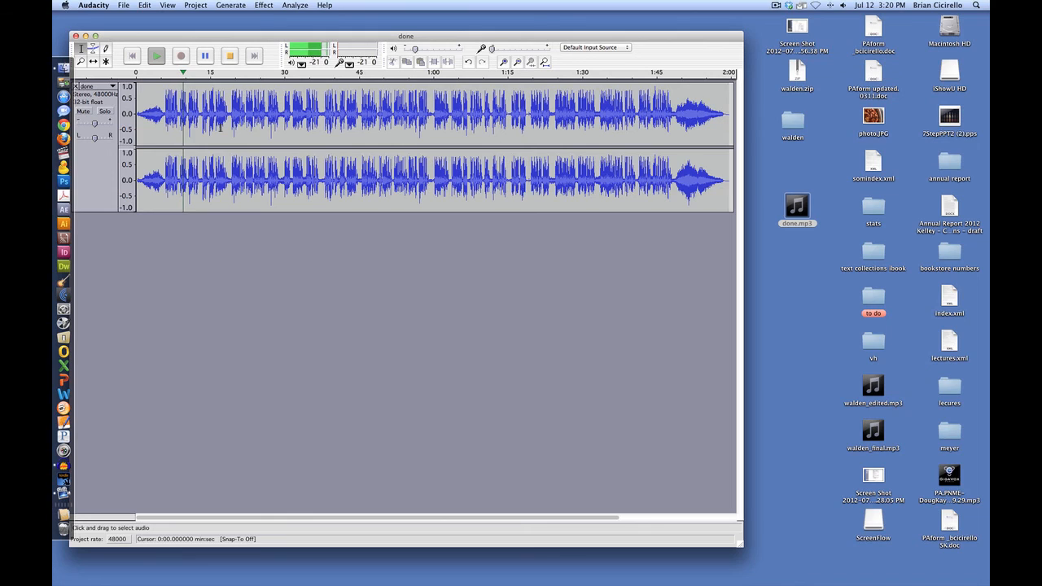
pyautogui.press('space')
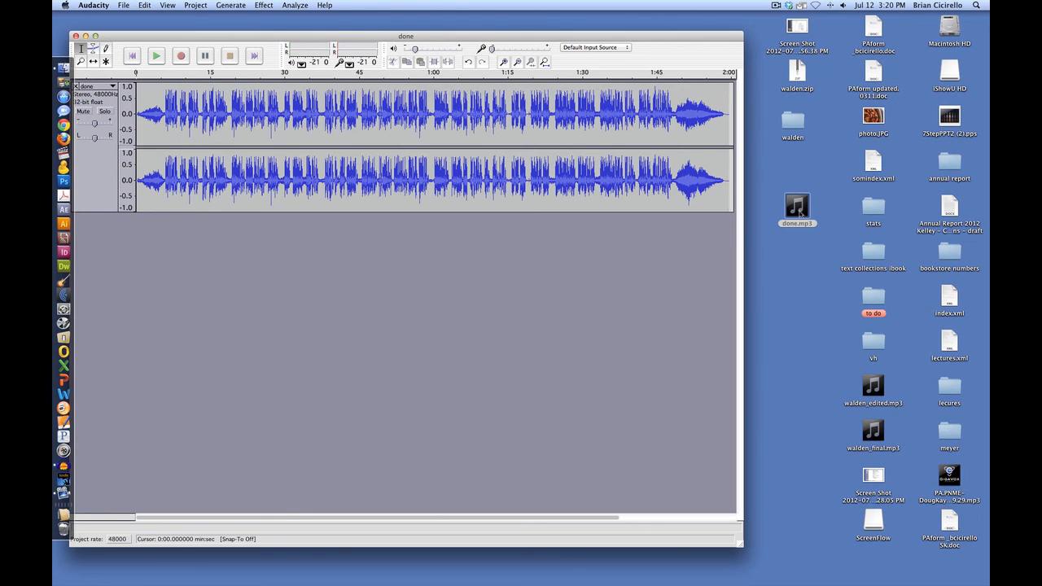